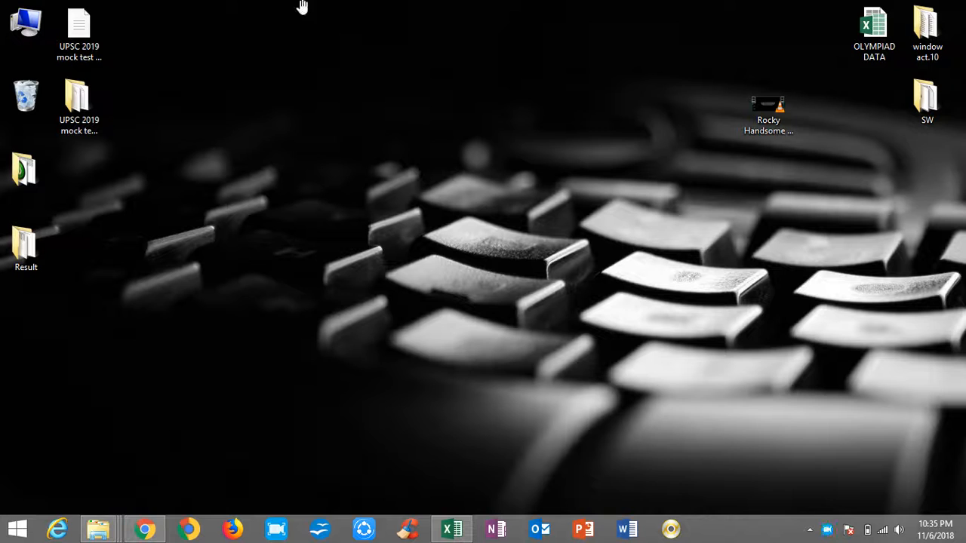
Launch OpenOffice Calc with the Run command scalc.
key("super+r")
type("s")
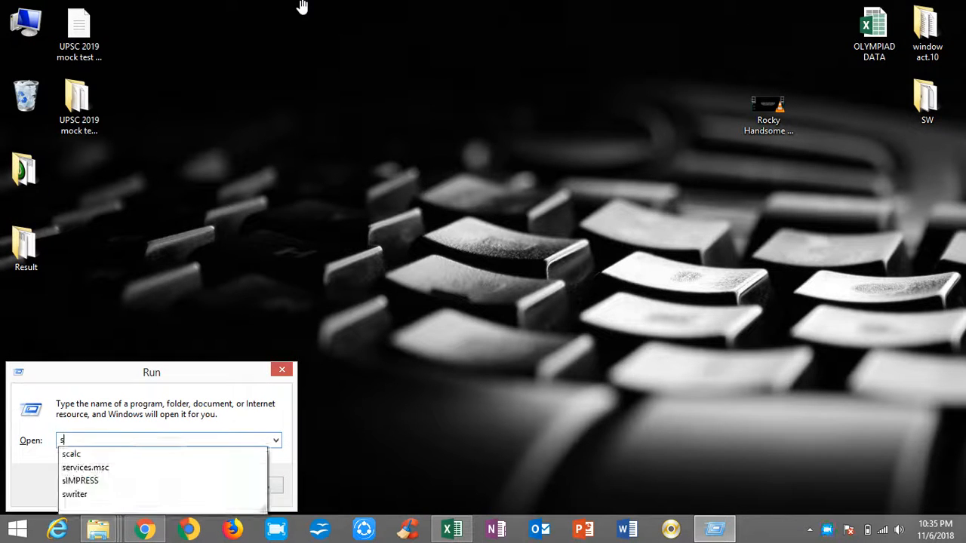
type("calc")
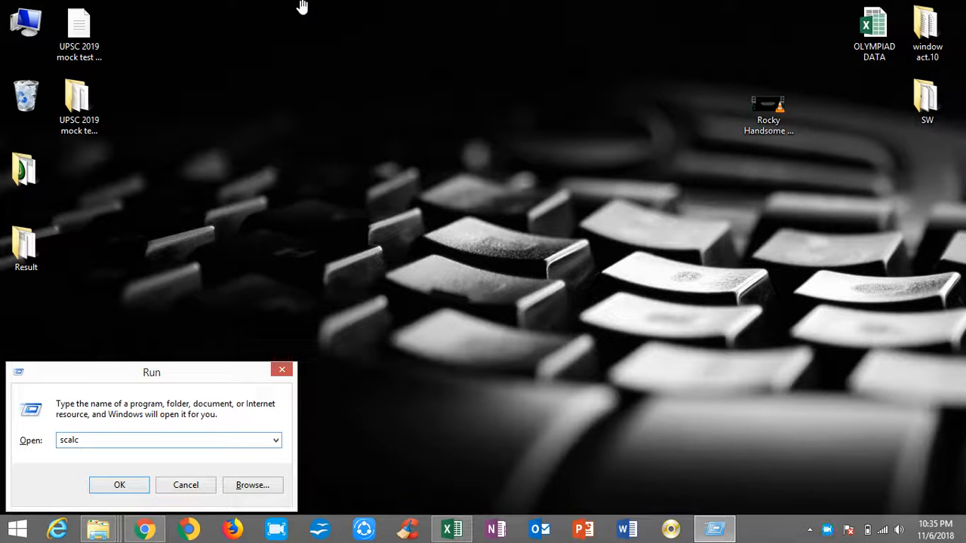
key("Return")
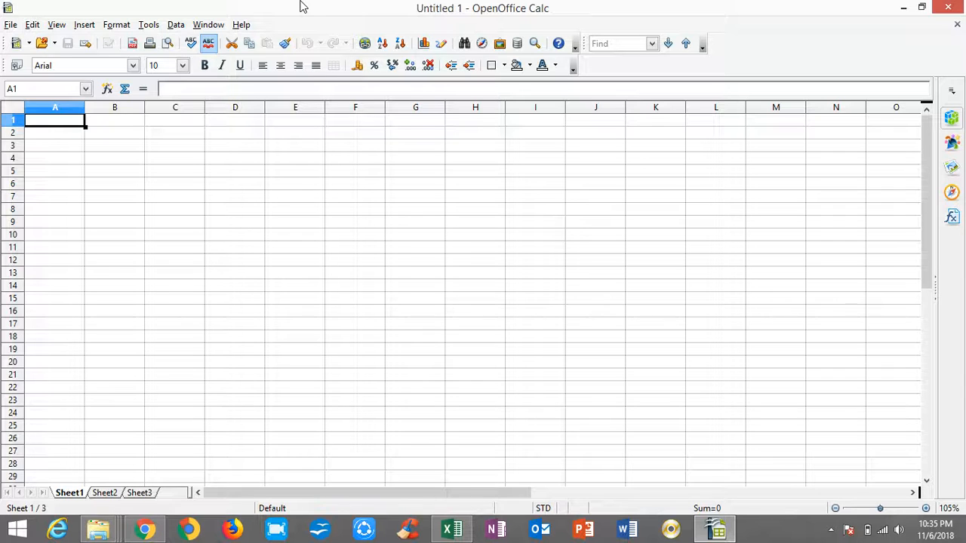
left_click(79, 148)
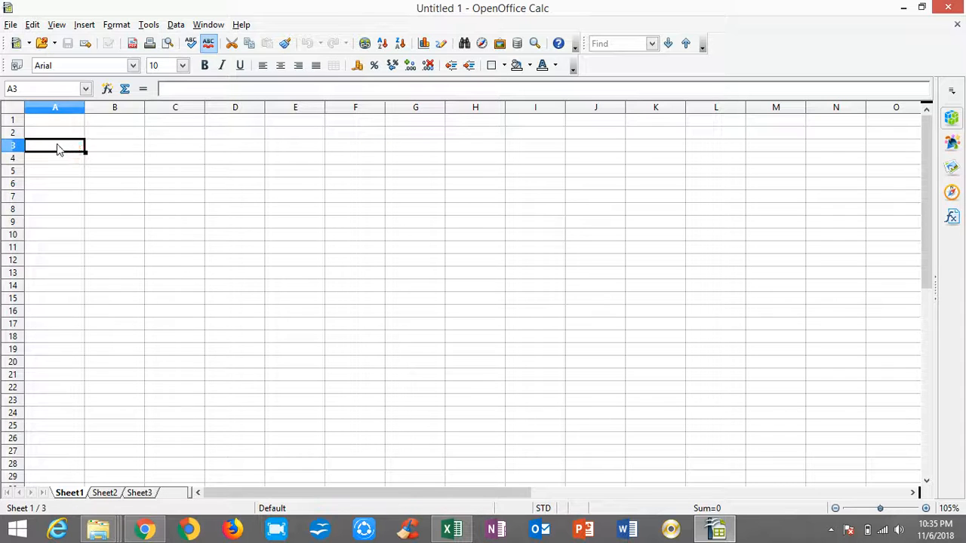
left_click(355, 201)
left_click_drag(43, 149, 537, 398)
left_click(72, 161)
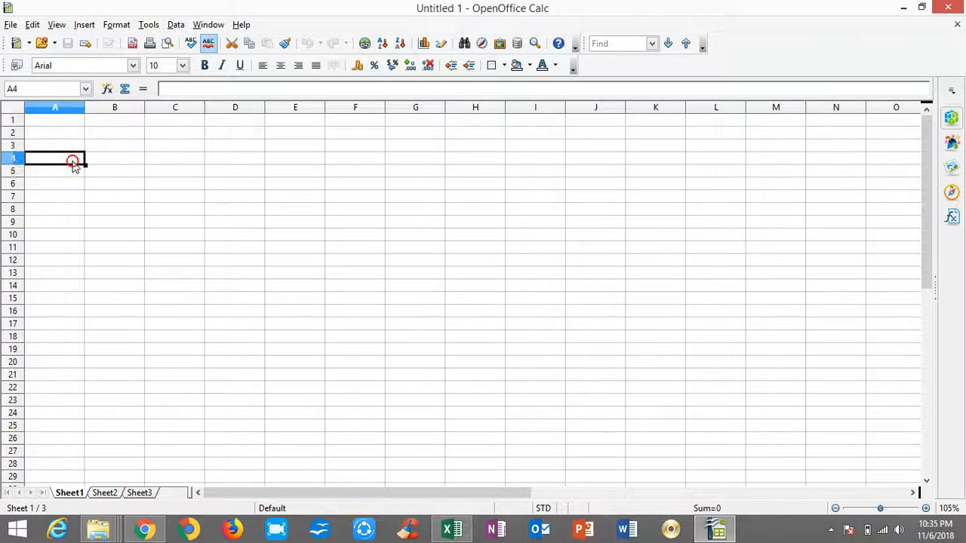
right_click(72, 161)
left_click(503, 349)
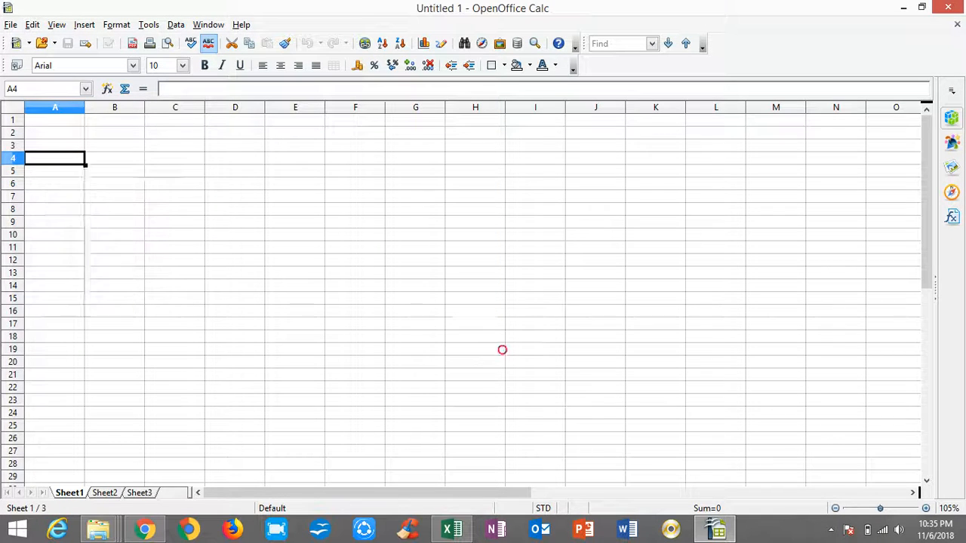
Switch to the Book1 workbook in Excel and copy the whole student marks table, A4:N24.
left_click(452, 529)
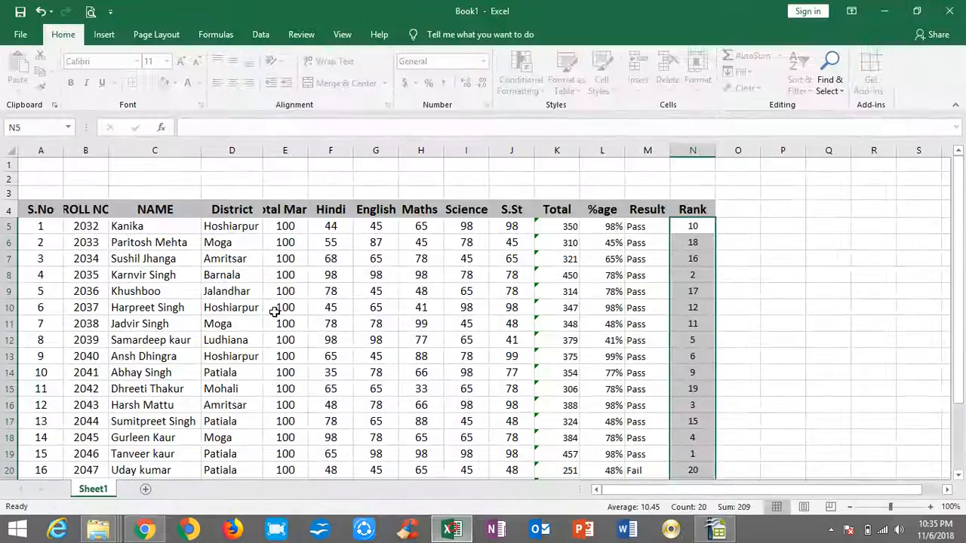
left_click_drag(45, 210, 686, 442)
right_click(532, 325)
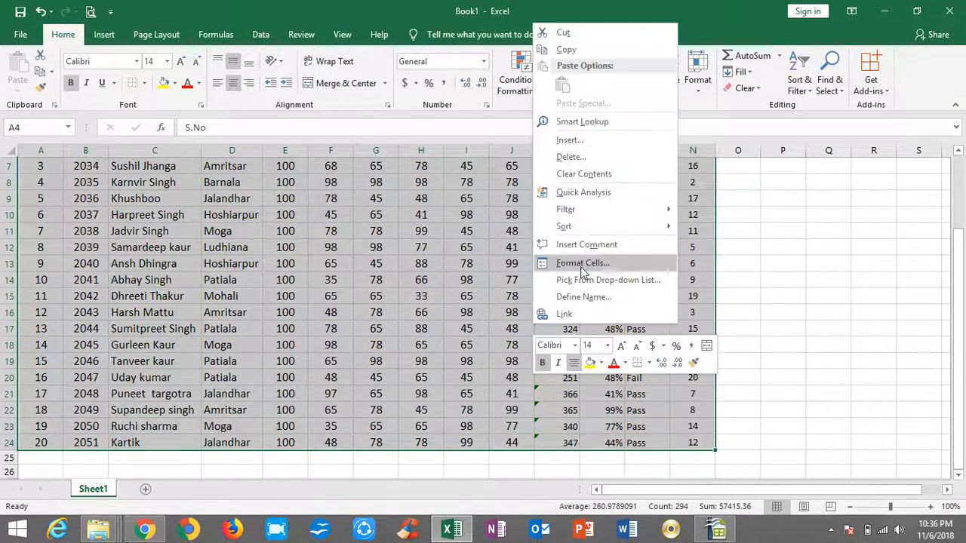
left_click(566, 49)
scroll(755, 302, "up", 2)
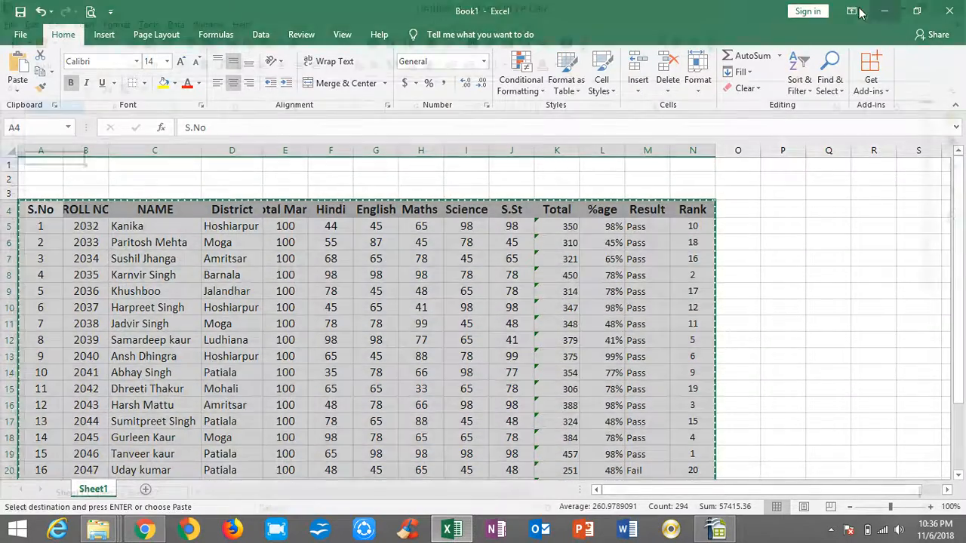
Paste the copied table into the blank OpenOffice Calc sheet at A3 and widen the NAME column to fit the full names.
left_click(885, 10)
left_click(60, 148)
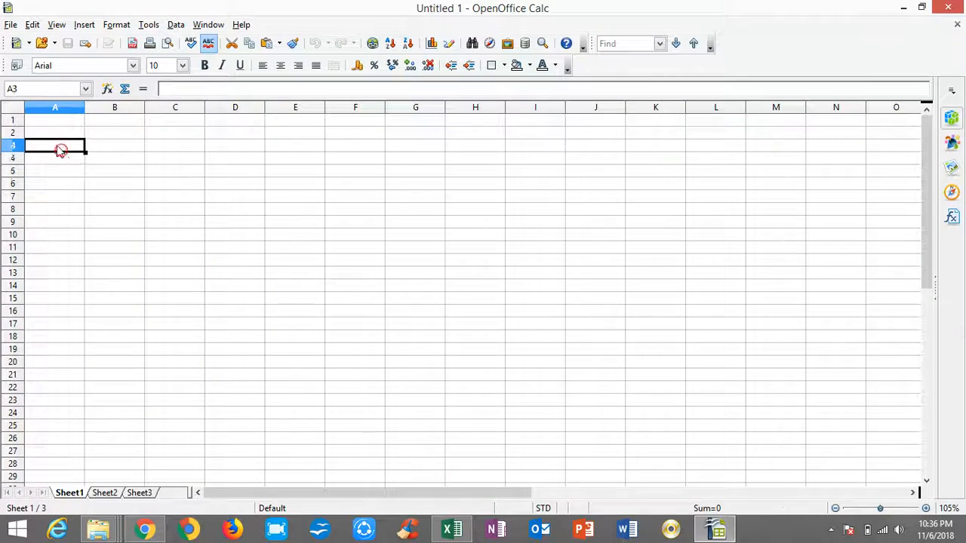
right_click(60, 150)
left_click(104, 305)
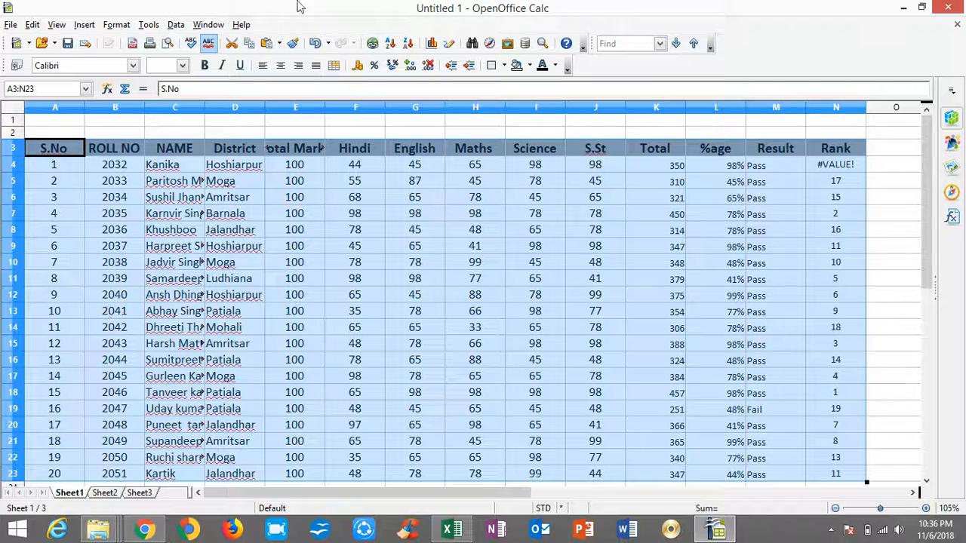
left_click_drag(205, 106, 251, 109)
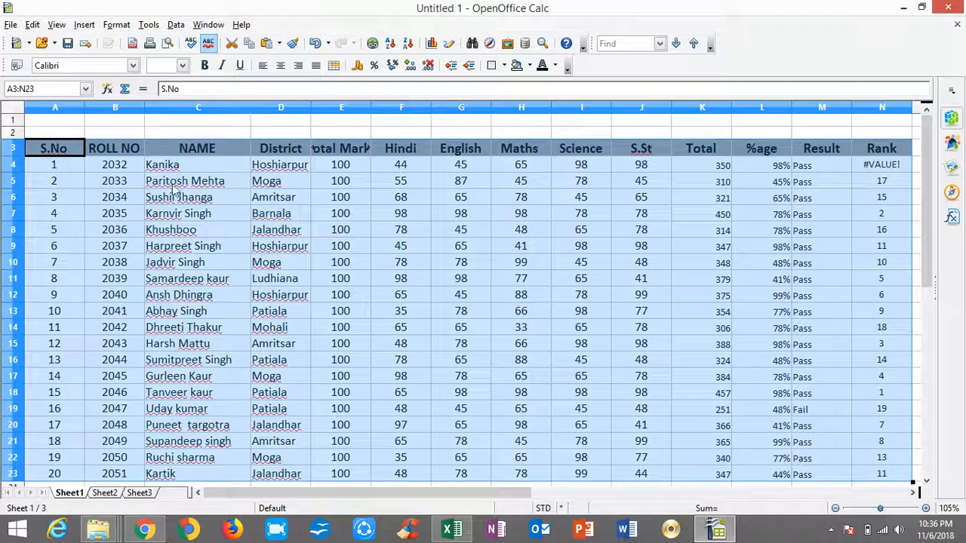
Save the spreadsheet as R FILE in the Result folder in ODF Spreadsheet format.
left_click(74, 47)
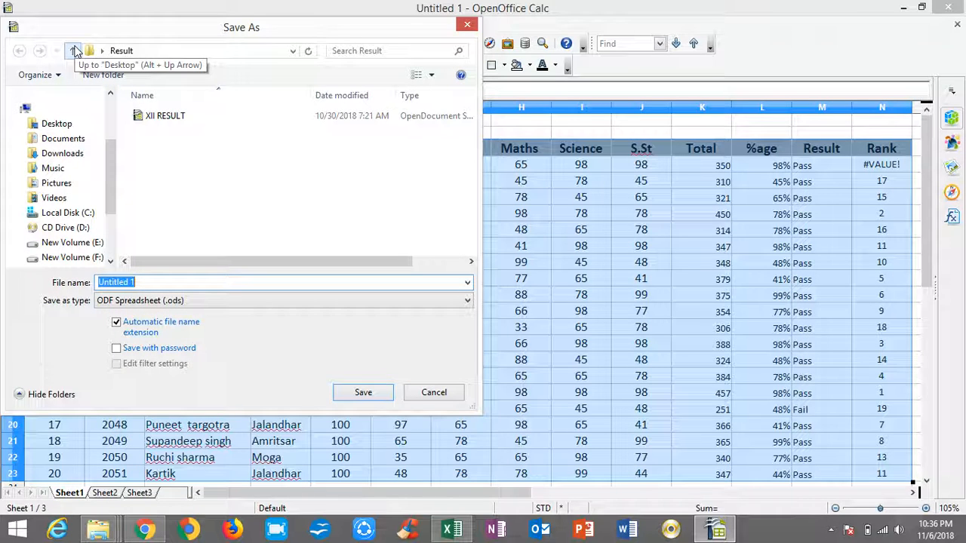
type("R FILE")
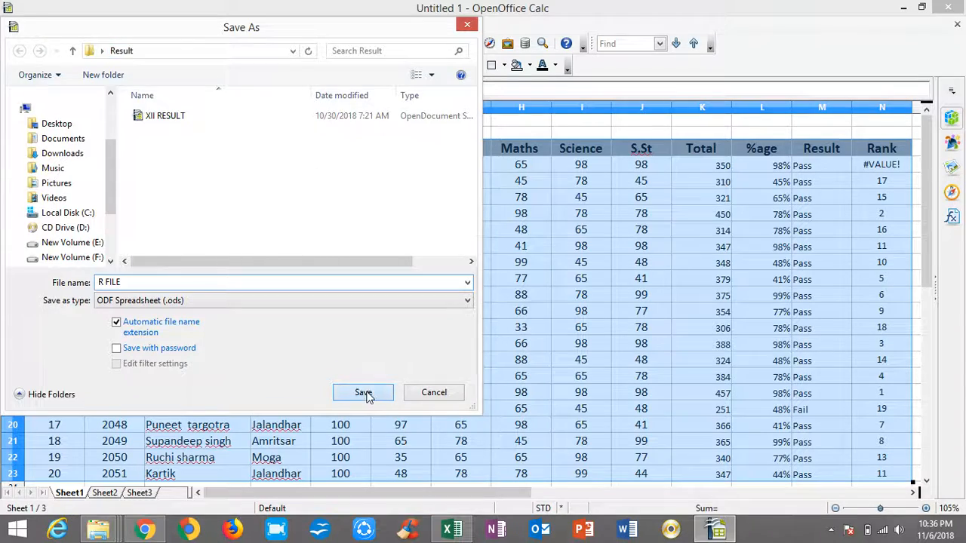
left_click(363, 392)
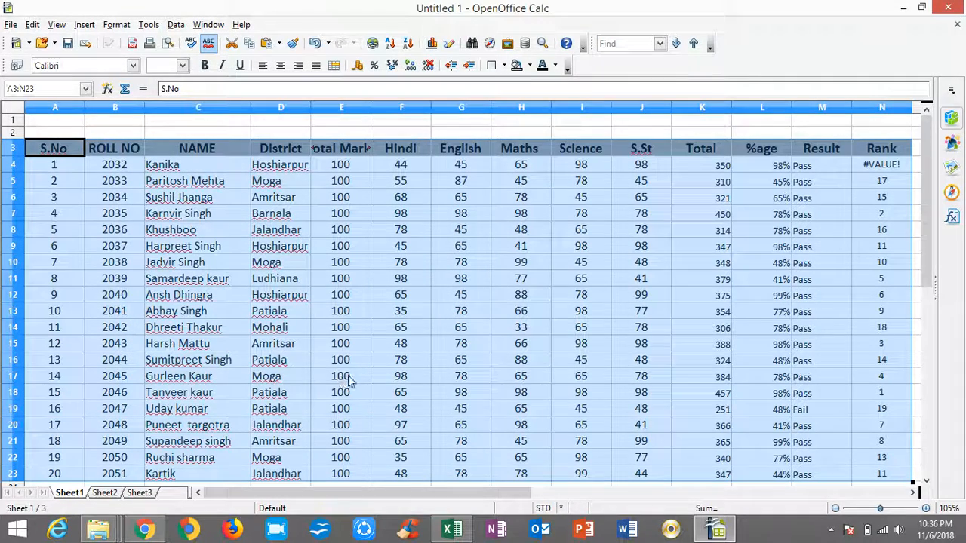
Check the sheet's printed layout in the page preview and return to the spreadsheet.
left_click(12, 25)
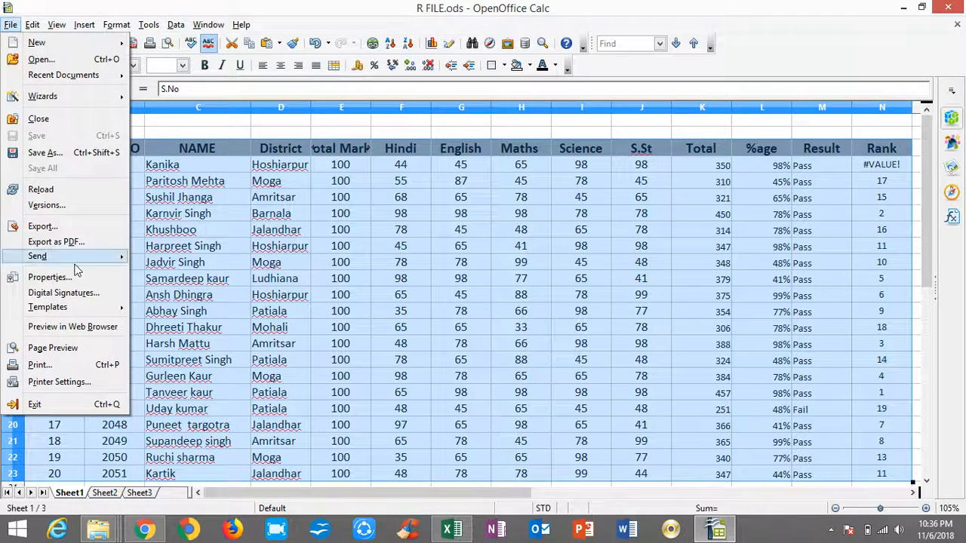
left_click(61, 348)
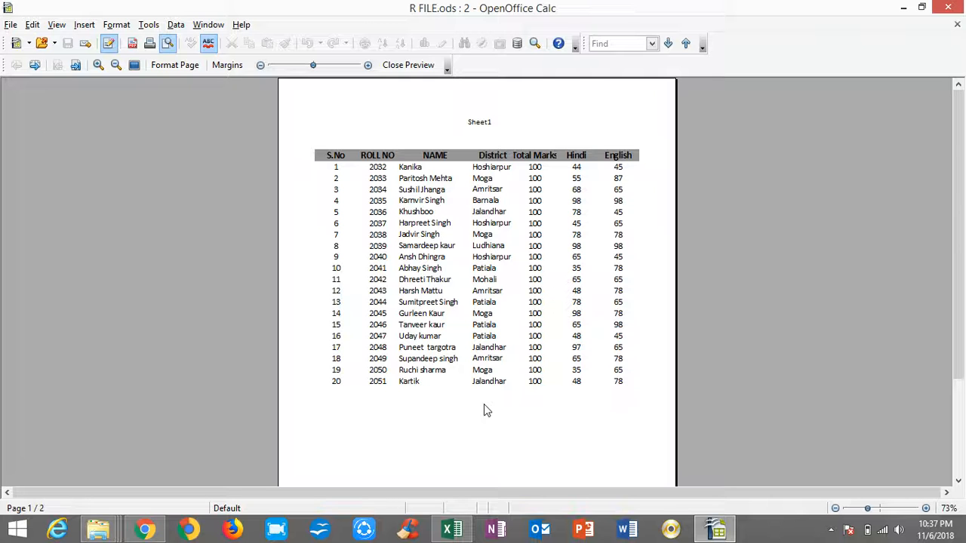
key("Escape")
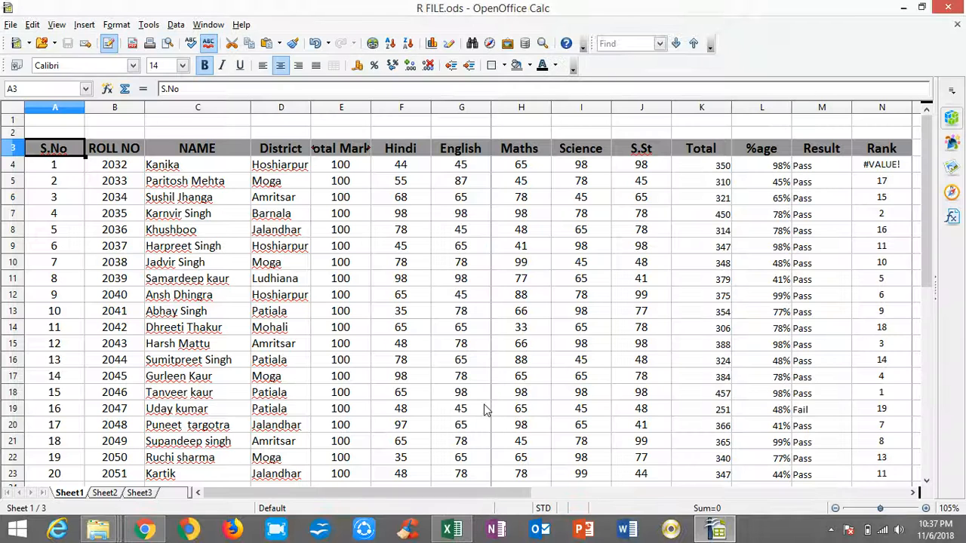
Apply outer and inner borders to all cells of the marks table, A3:N23.
left_click_drag(55, 151, 864, 247)
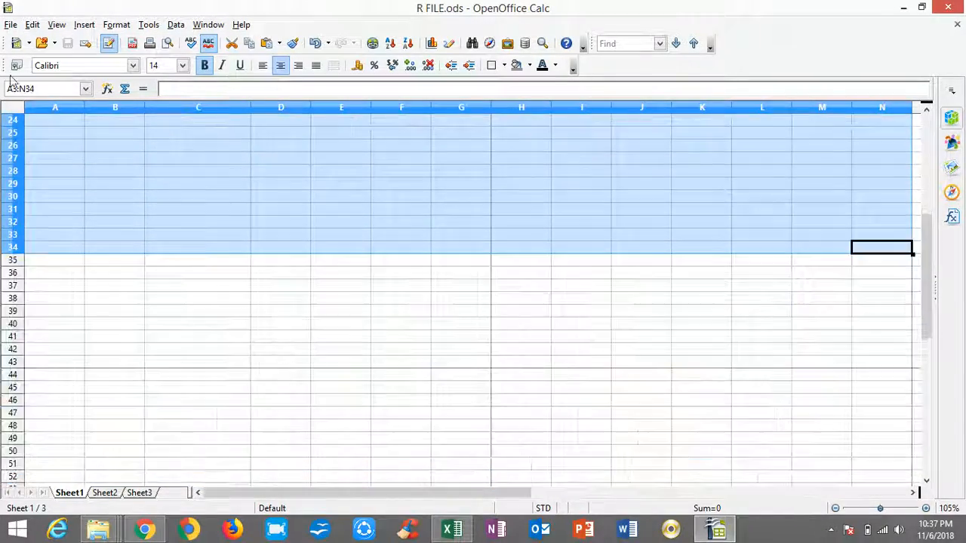
scroll(328, 300, "up", 8)
left_click_drag(47, 149, 868, 190)
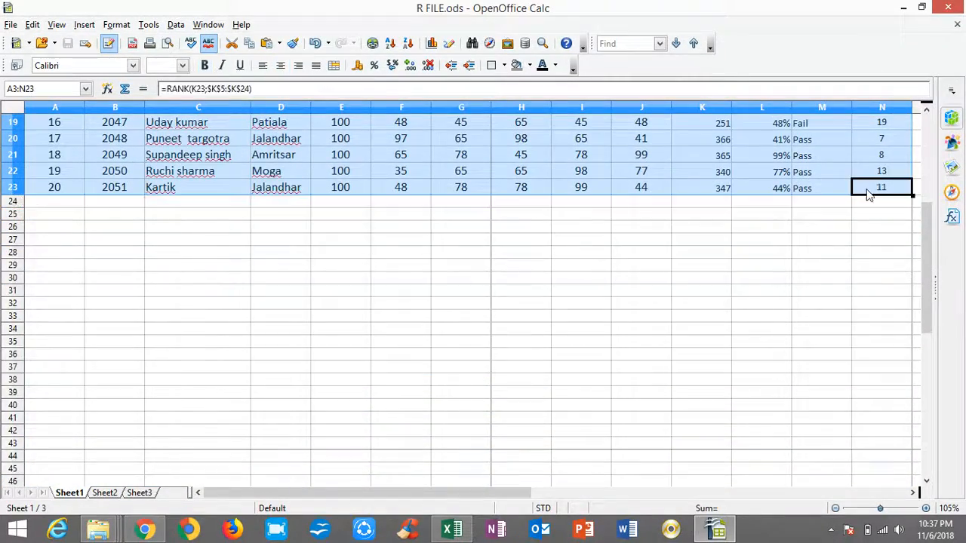
left_click(497, 68)
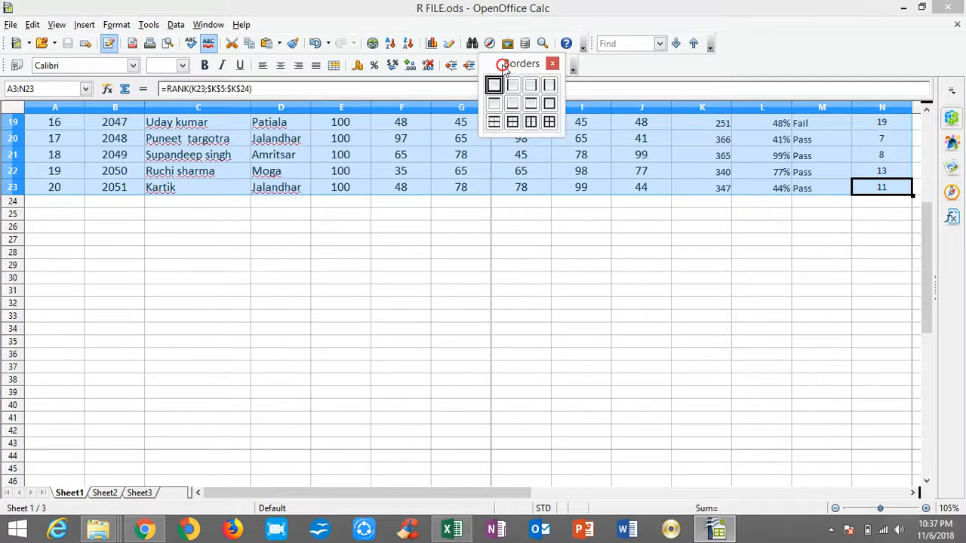
left_click(549, 123)
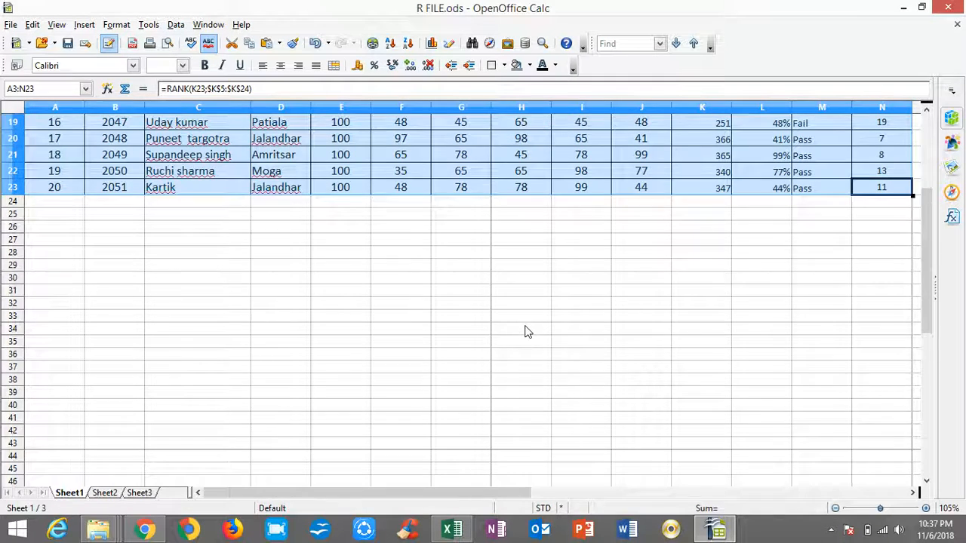
scroll(529, 332, "up", 6)
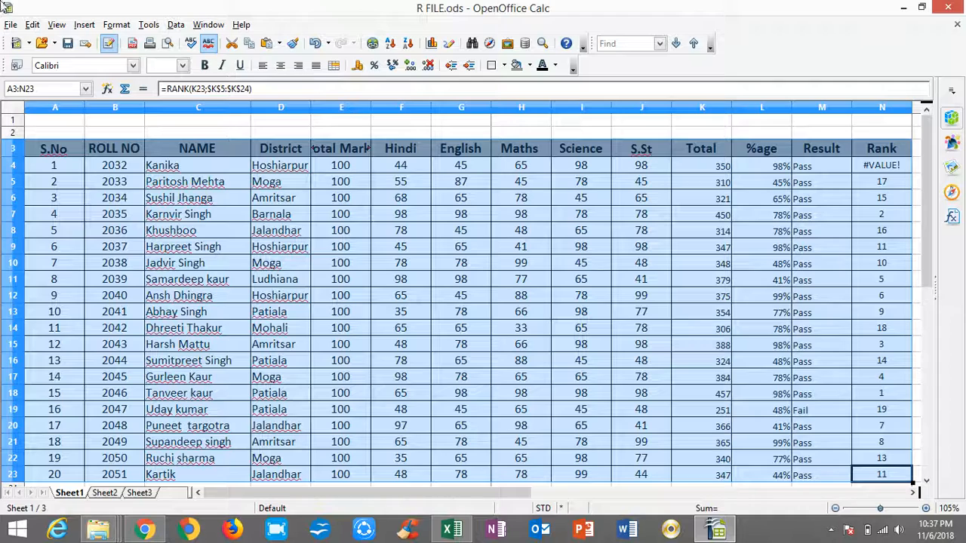
Preview the bordered table at a larger zoom and send the file directly to the printer.
left_click(12, 25)
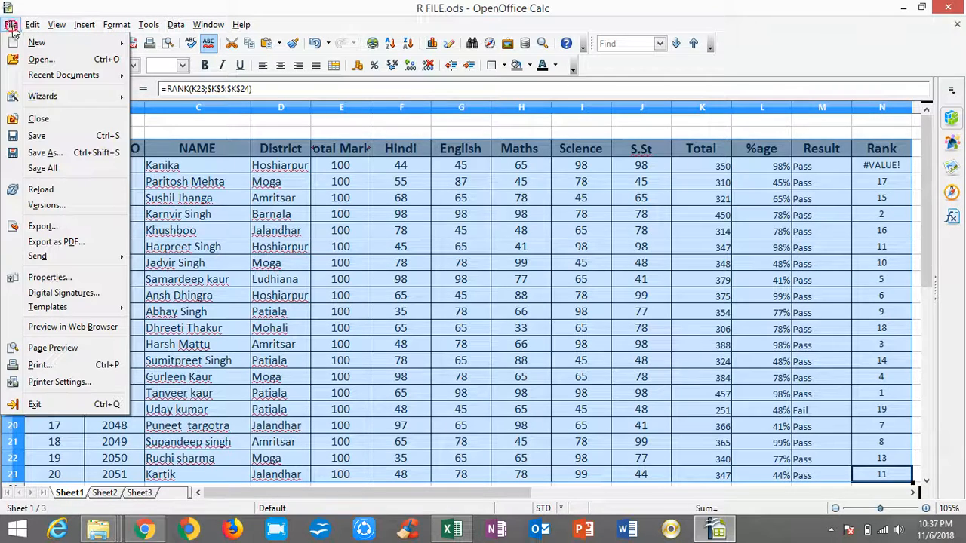
left_click(52, 348)
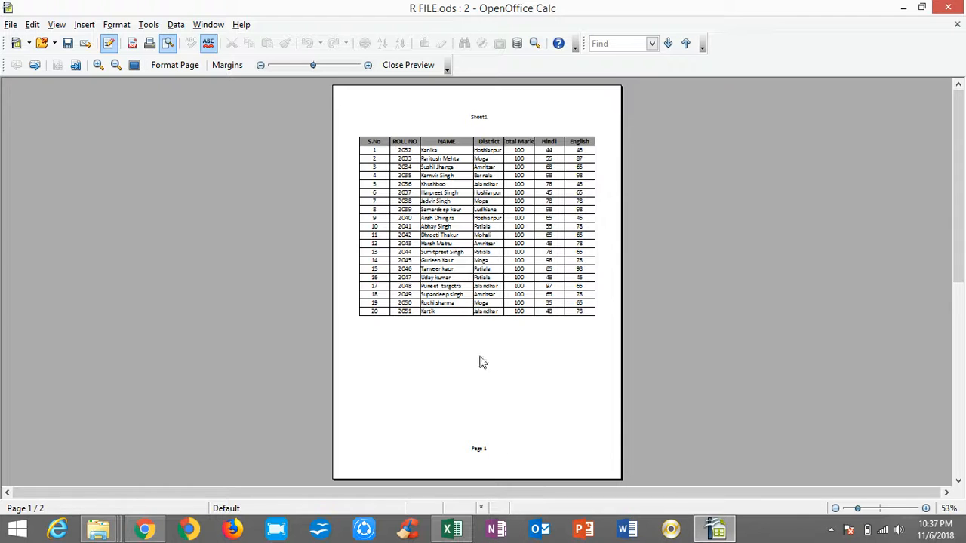
left_click(543, 340)
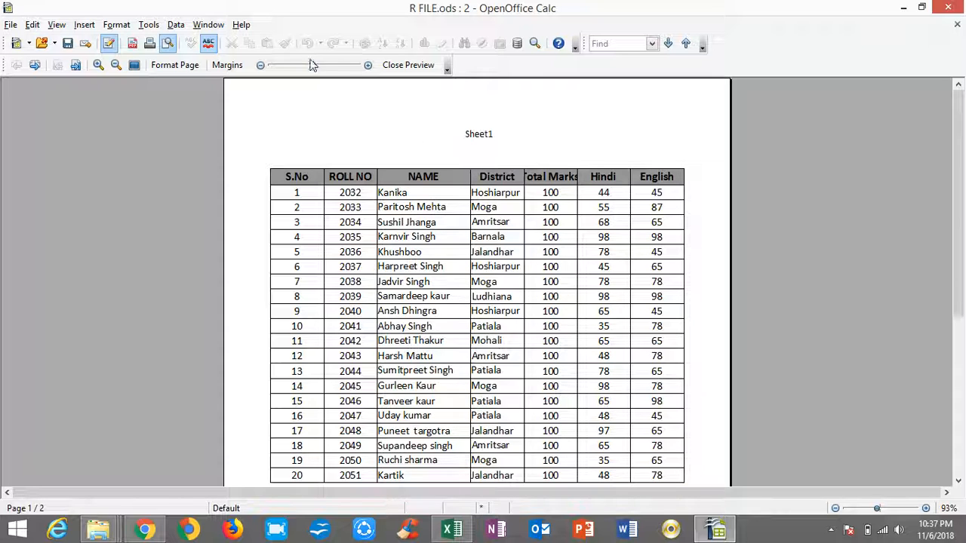
left_click(149, 47)
Close the R FILE.ods document, saving its changes, and dismiss the OneNote message.
left_click(953, 8)
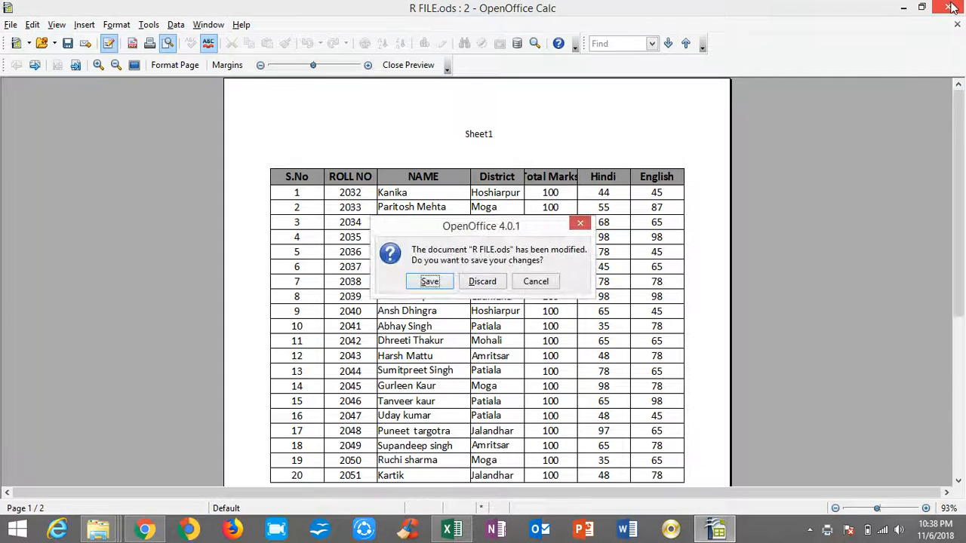
left_click(429, 284)
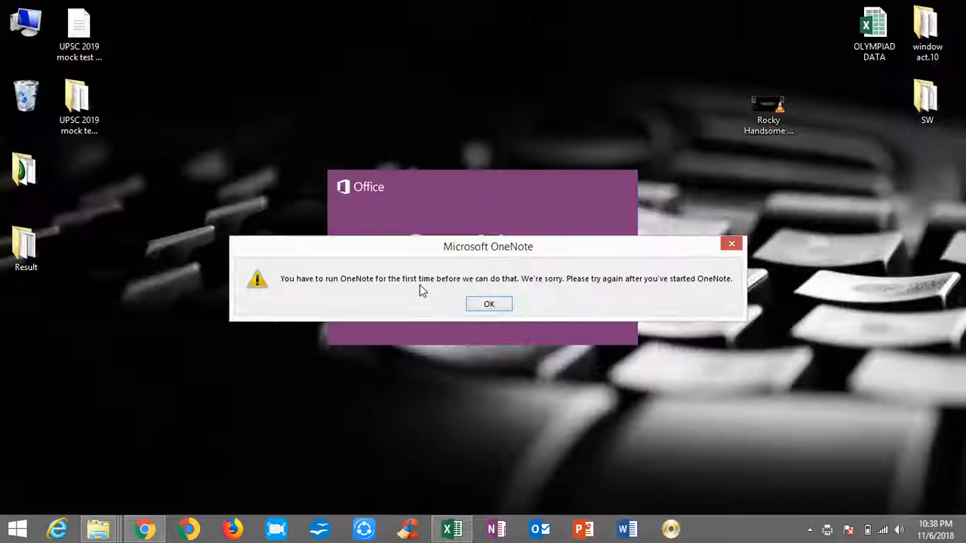
left_click(728, 246)
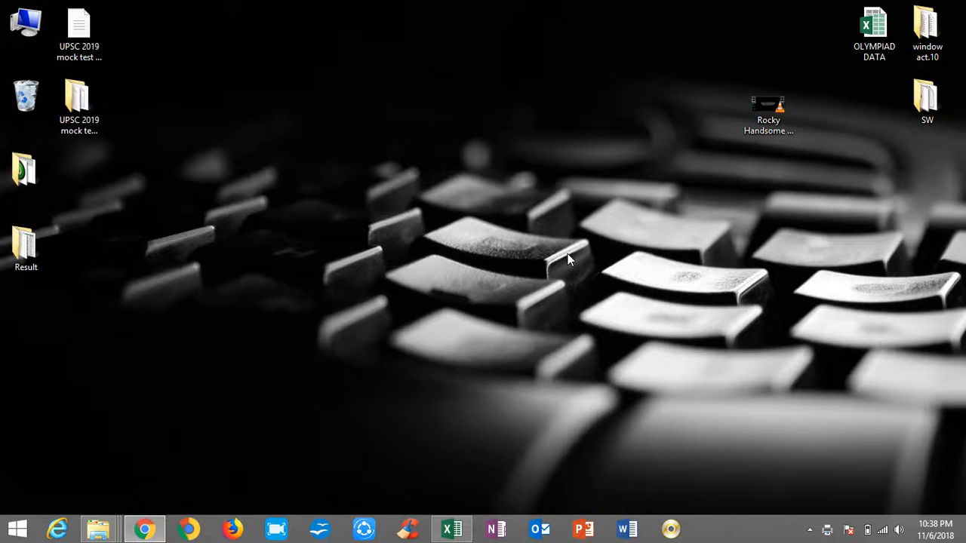
Switch to the Book1 workbook in Excel, cancel the pending copy of the table and select cell J10.
key("super+r")
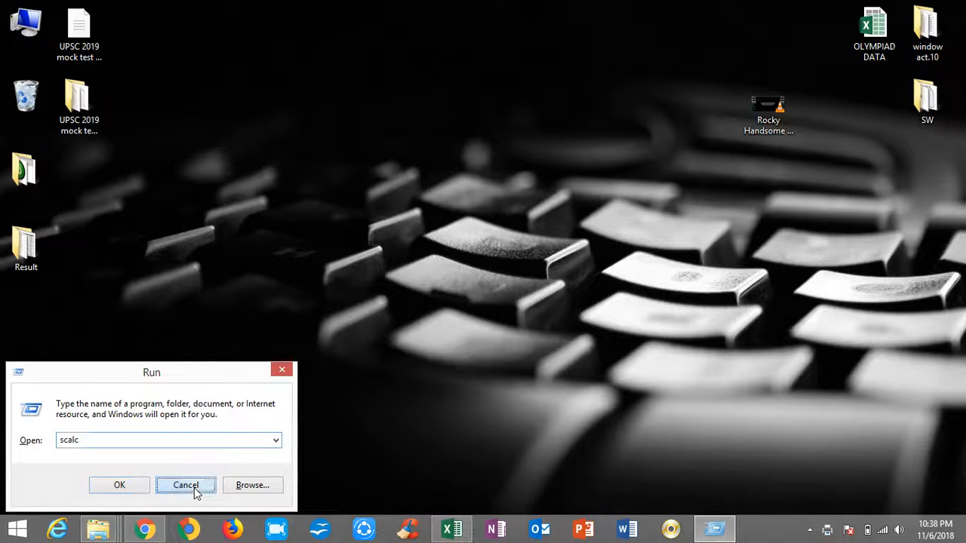
left_click(194, 488)
left_click(451, 529)
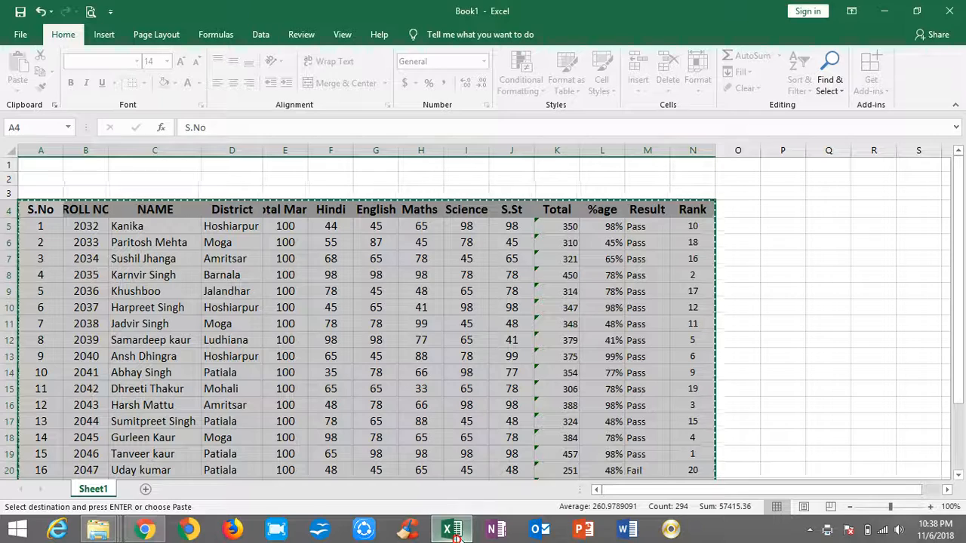
key("Escape")
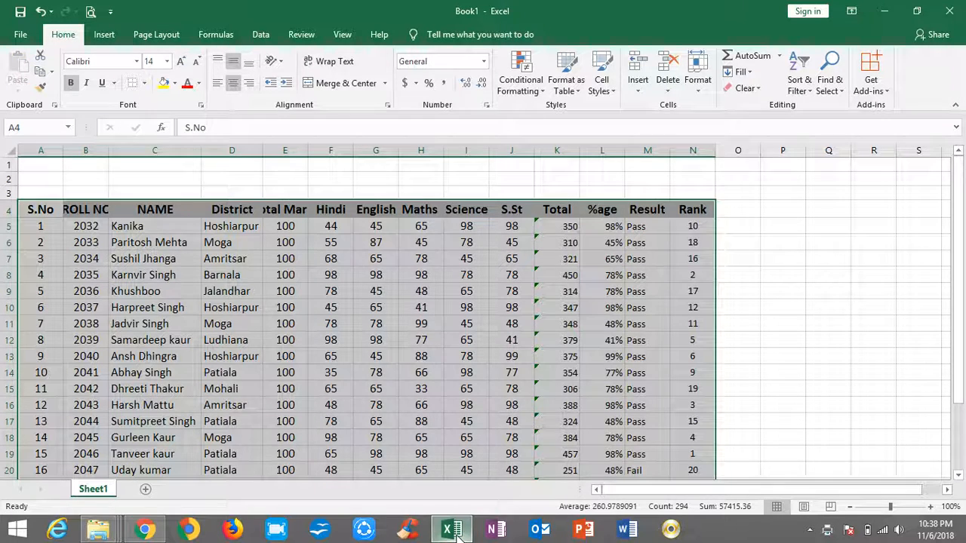
left_click(501, 308)
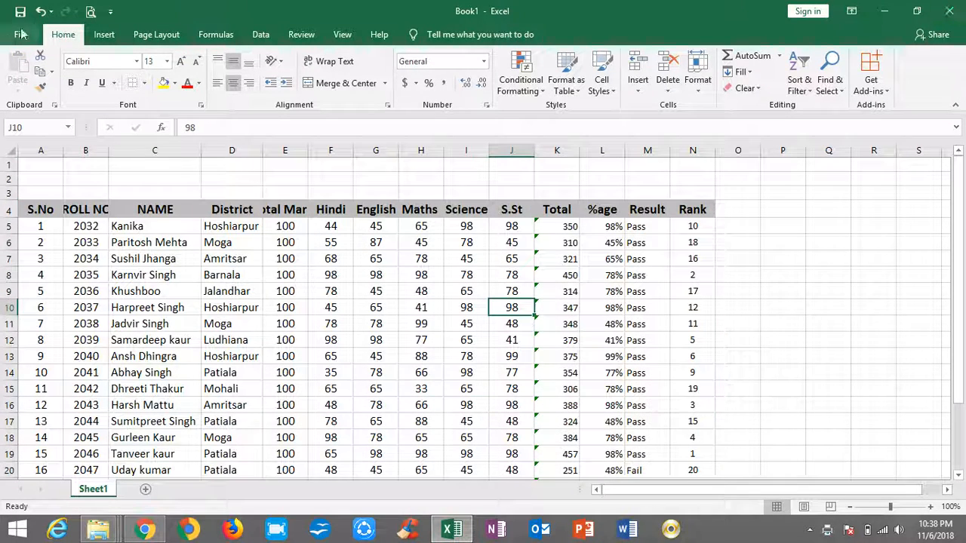
Look at the command options for customizing the Quick Access Toolbar.
left_click(111, 13)
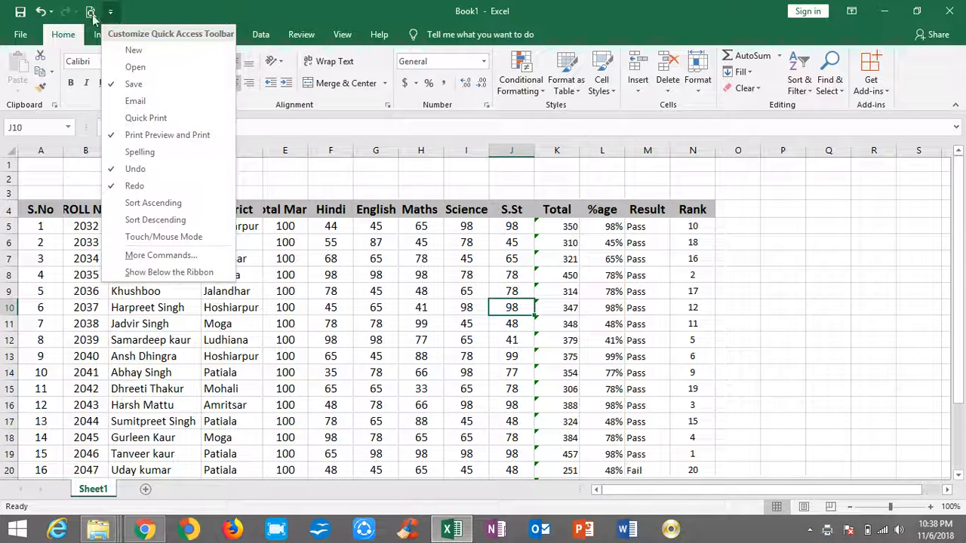
left_click(168, 6)
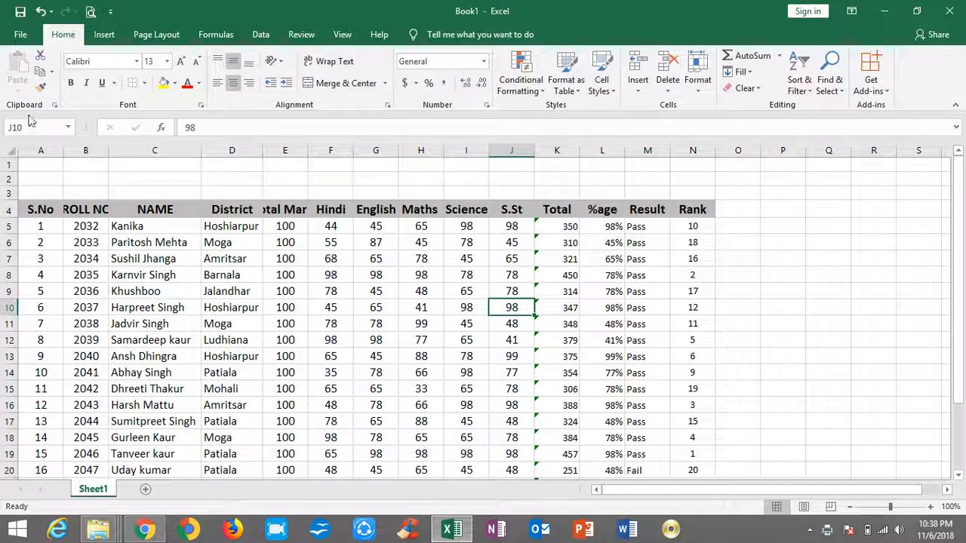
Check the Print Preview and Print option for the Quick Access Toolbar, and preview the marks sheet at a larger zoom.
left_click(111, 13)
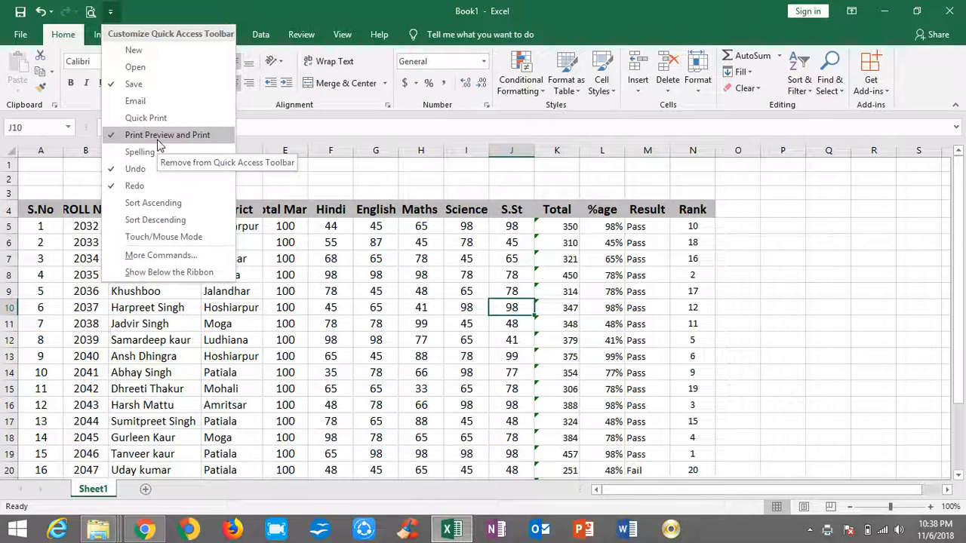
left_click(203, 3)
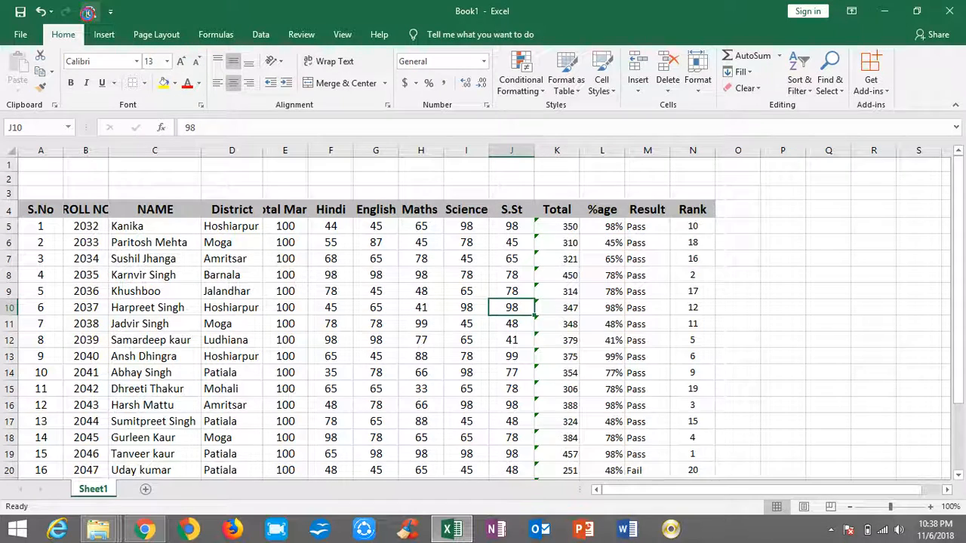
left_click(90, 12)
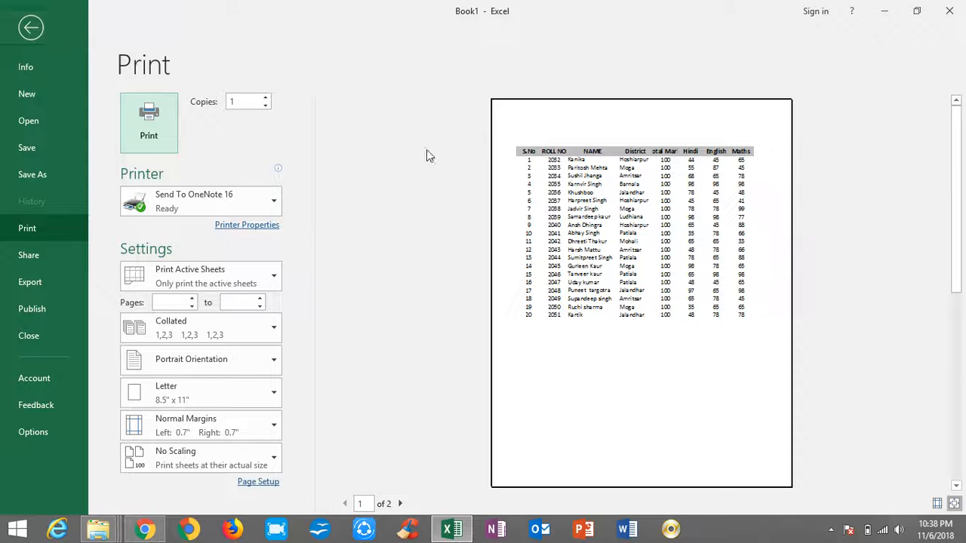
left_click(576, 215)
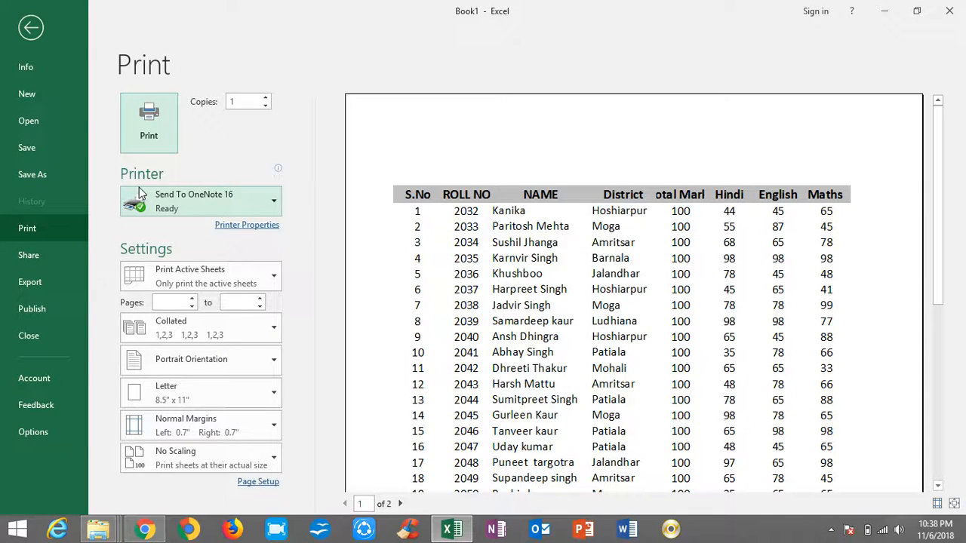
key("Escape")
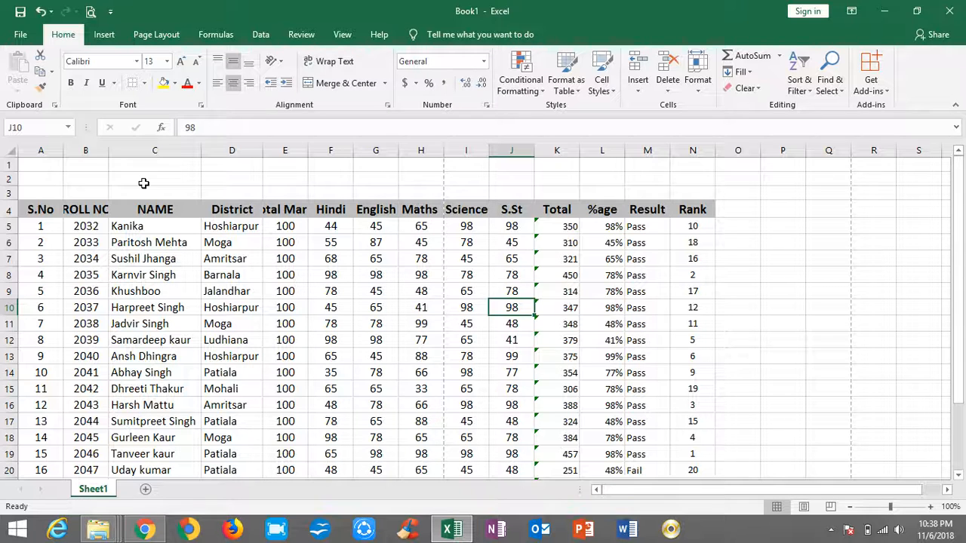
Widen column E so that the full Total Marks heading fits.
left_click_drag(308, 150, 330, 151)
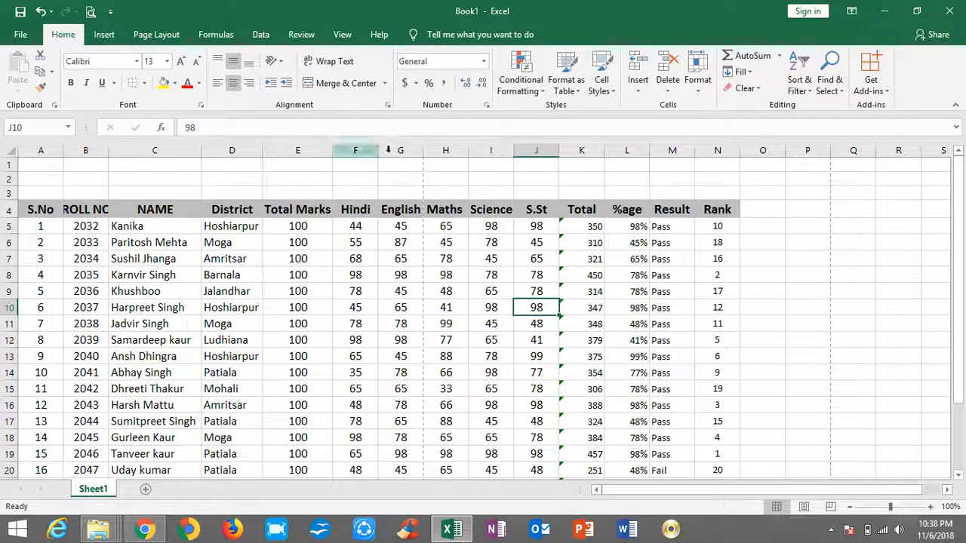
scroll(439, 206, "up", 3)
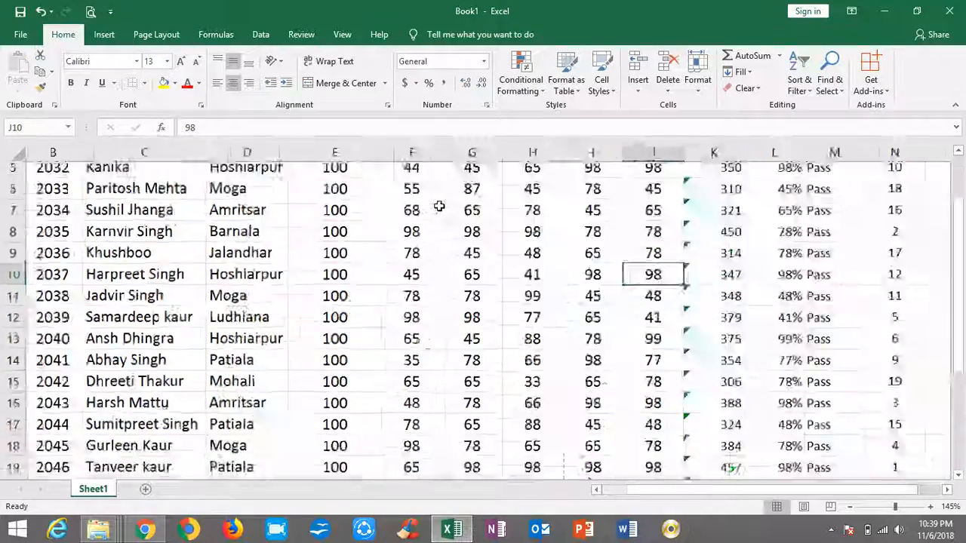
scroll(860, 283, "up", 2)
scroll(861, 283, "down", 3)
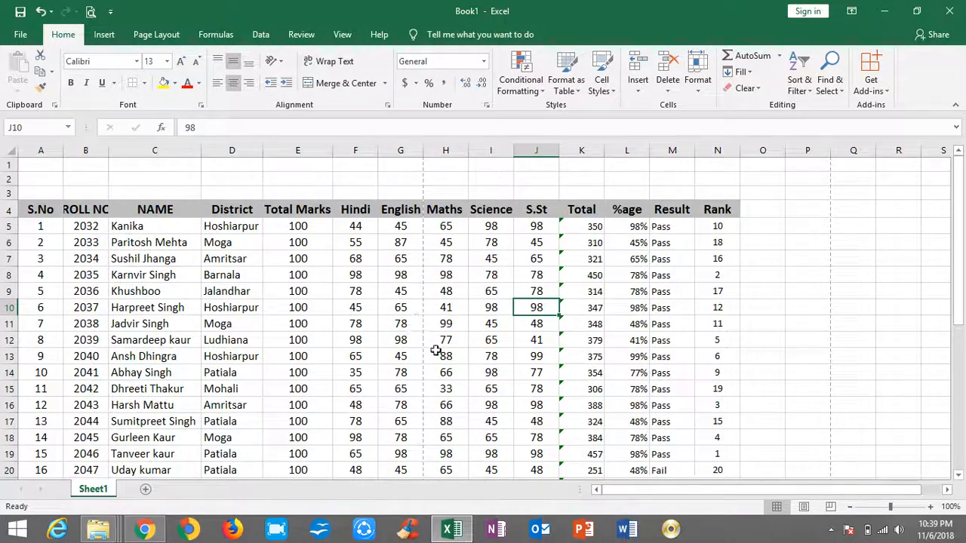
Reduce the sheet's print scale to 60% so that all table columns fit on one page.
left_click(178, 37)
left_click(437, 94)
left_click(437, 93)
left_click(437, 94)
left_click(437, 94)
left_click(437, 94)
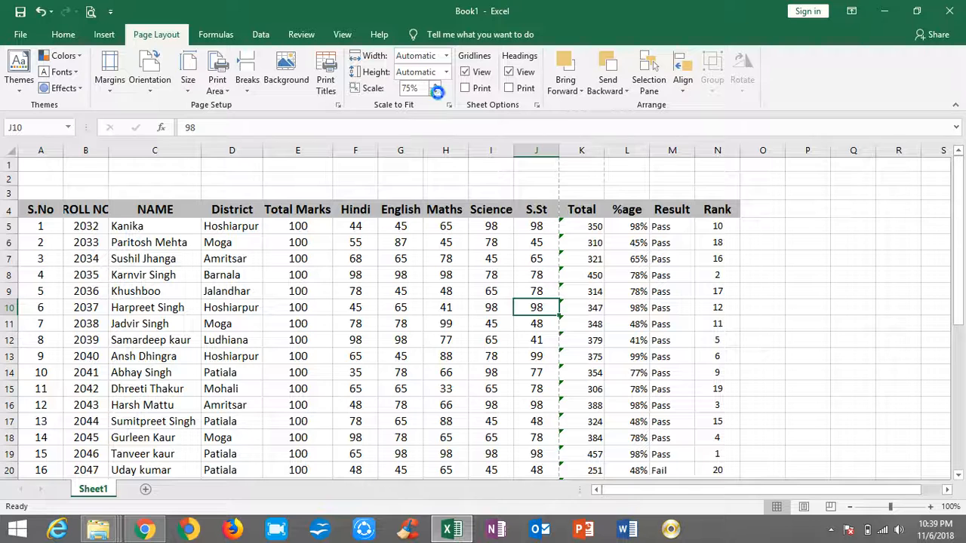
left_click(436, 92)
left_click(436, 91)
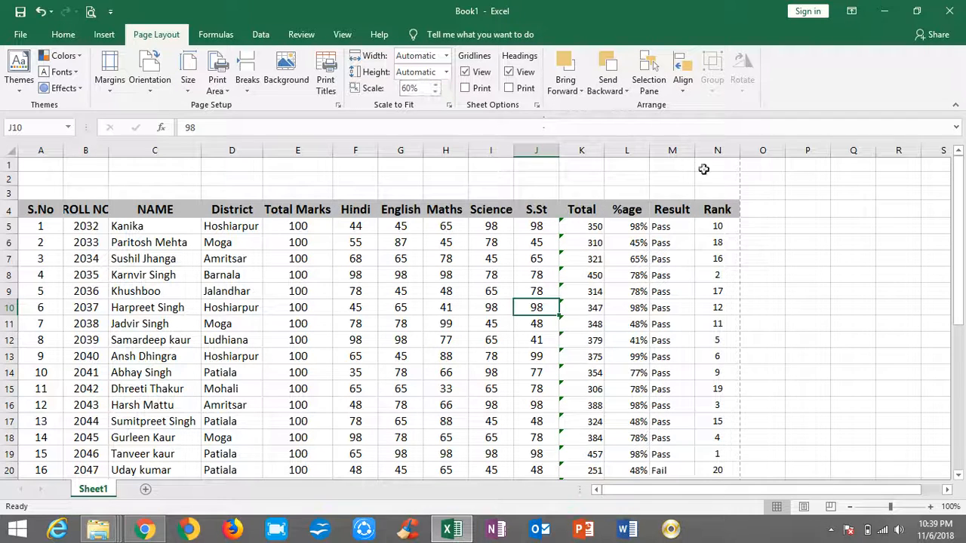
Preview the scaled marks table down to the end of the page and send it to the printer.
left_click(90, 12)
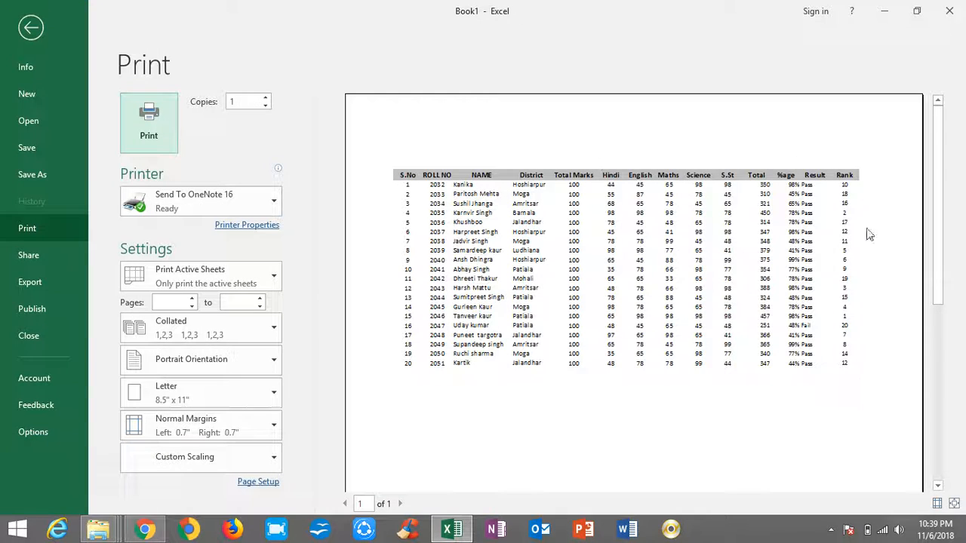
scroll(592, 329, "down", 5)
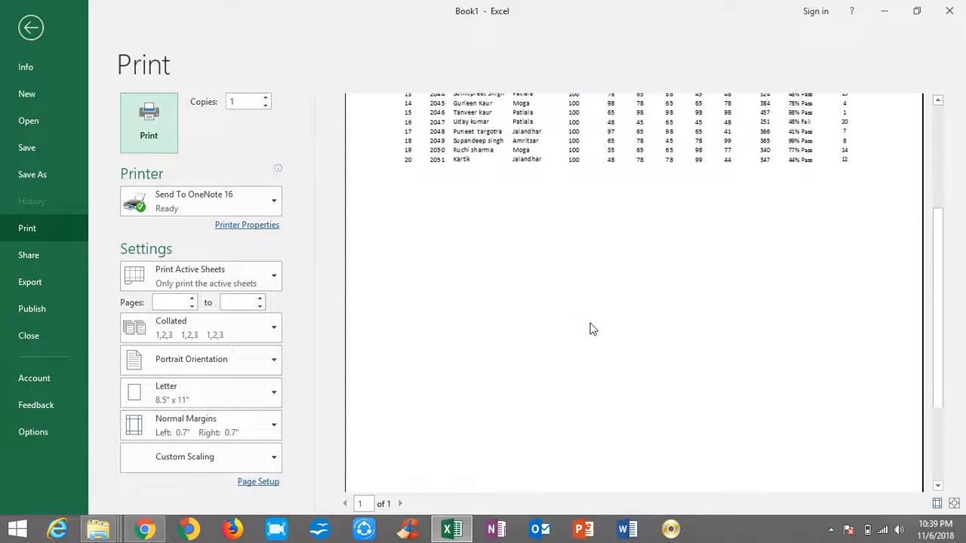
left_click(148, 140)
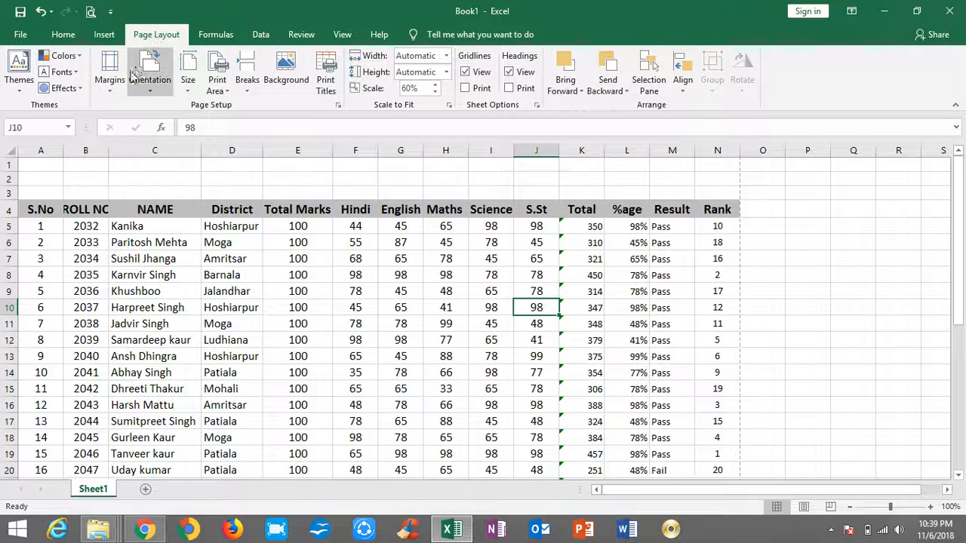
Set the sheet's page orientation to landscape.
left_click(137, 69)
left_click(175, 141)
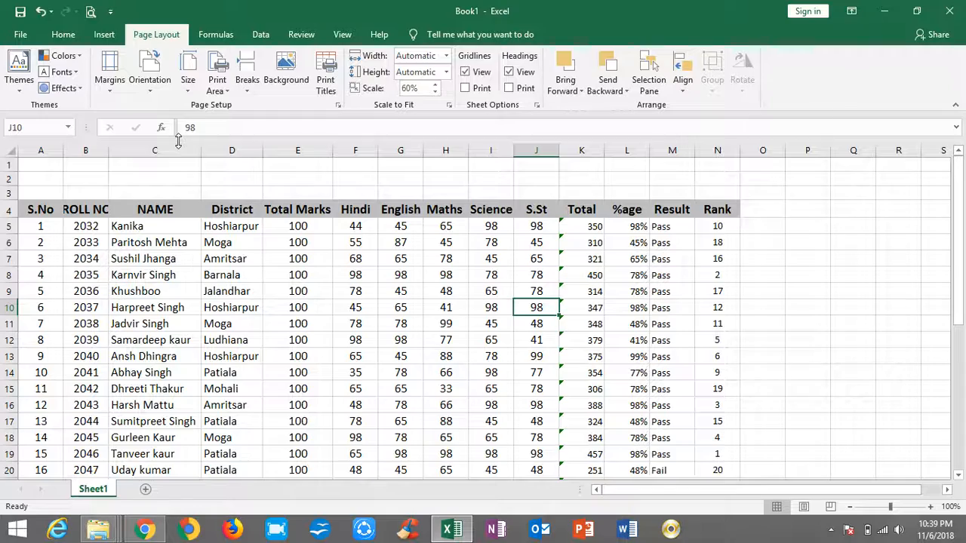
Apply all borders to the marks table in A4:N24 and preview the landscape page.
left_click_drag(31, 207, 491, 243)
left_click_drag(743, 254, 738, 444)
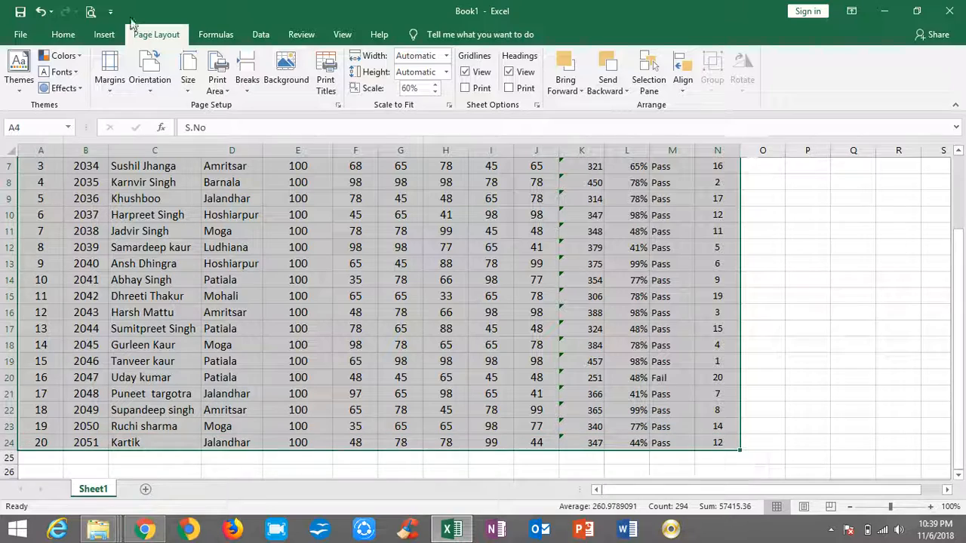
left_click(62, 34)
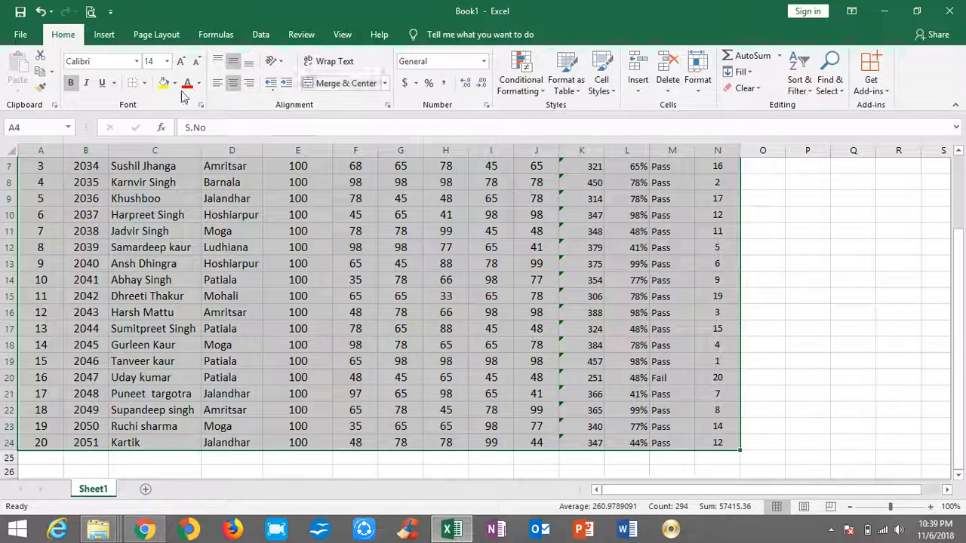
left_click(144, 83)
left_click(173, 204)
scroll(172, 208, "up", 2)
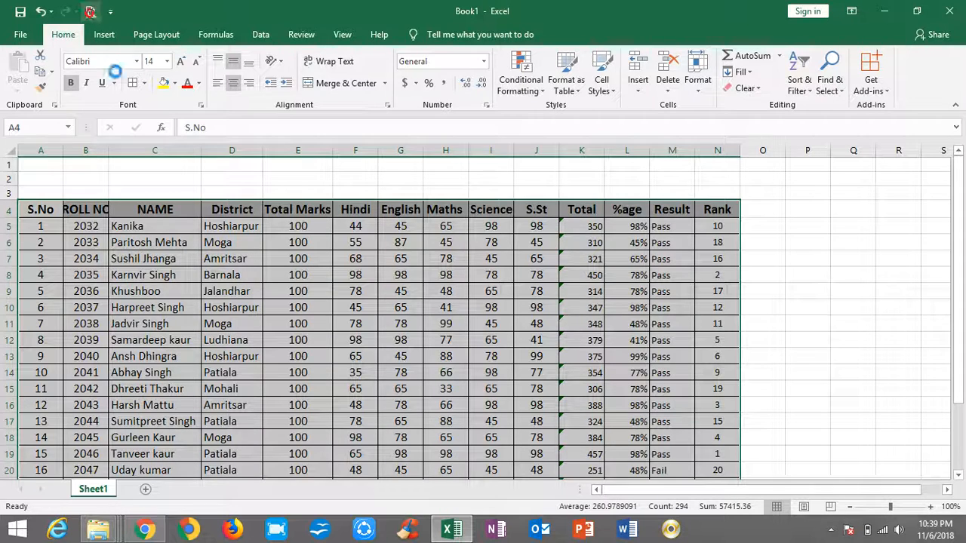
left_click(90, 12)
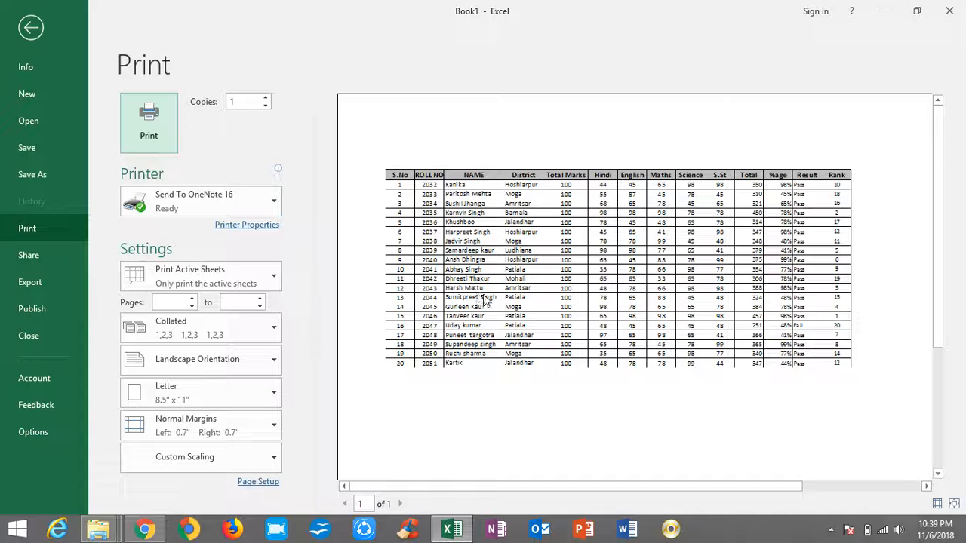
key("Escape")
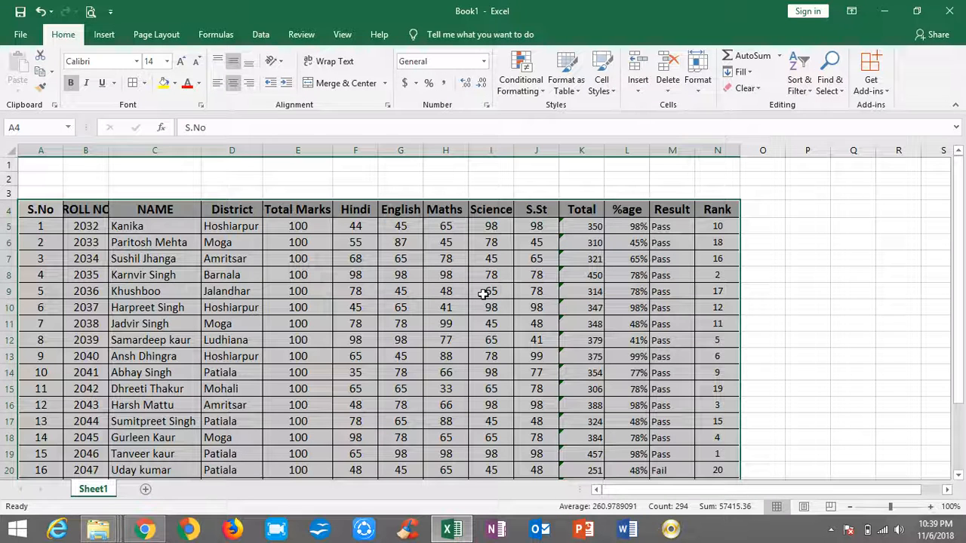